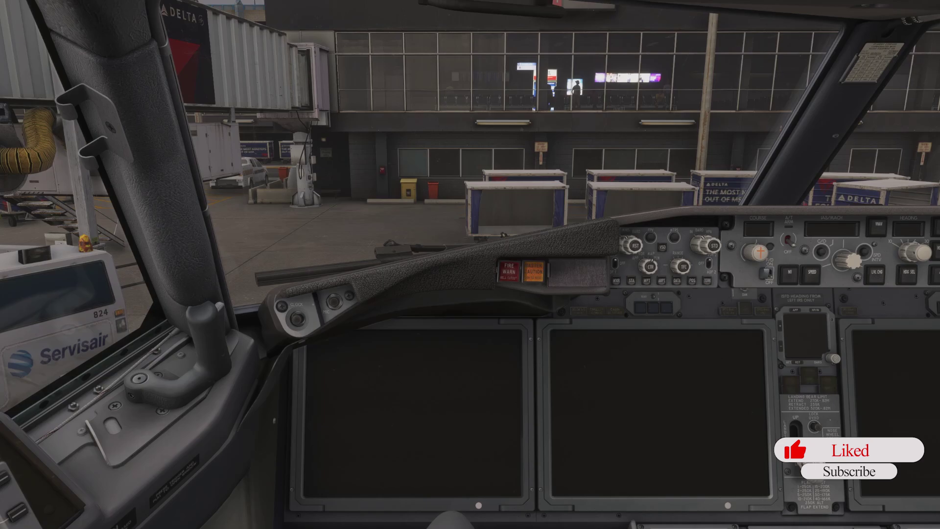
- Swing the cockpit view left to the EFB tablet by the captain's window
key("alt+1")
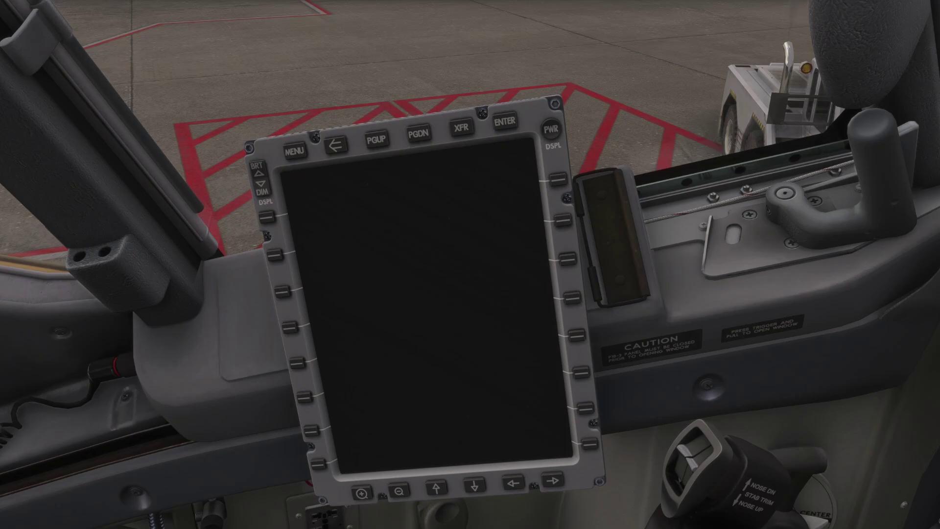
- Power on the EFB and apply Electric Connect ground power under Ground Support
left_click(552, 130)
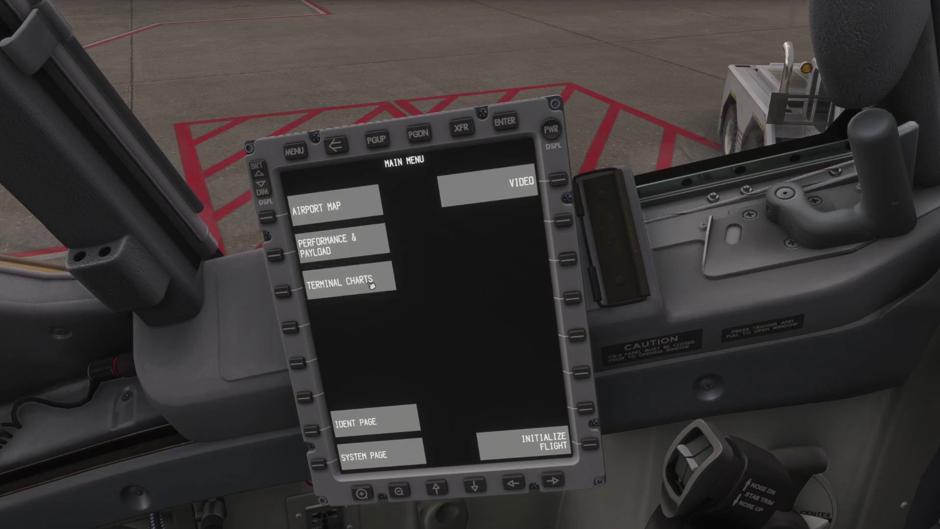
left_click(397, 461)
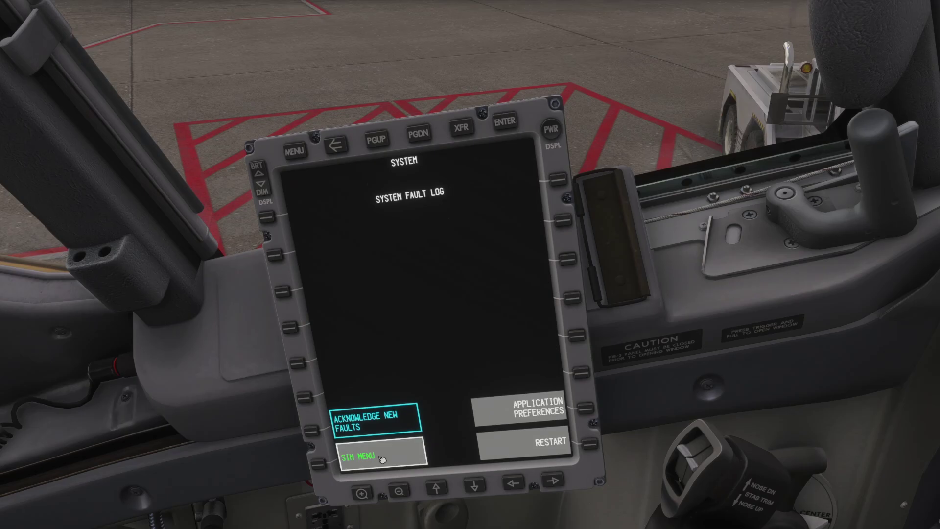
left_click(381, 459)
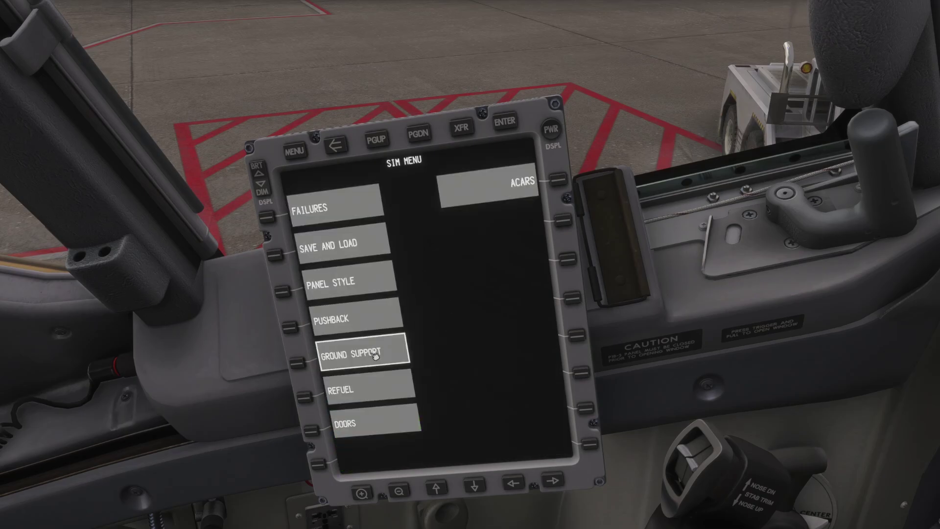
left_click(374, 355)
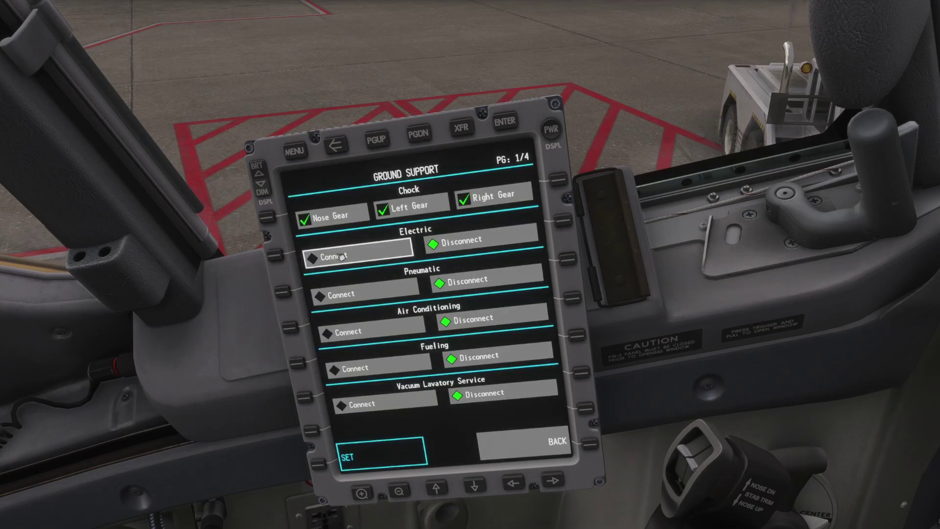
left_click(337, 256)
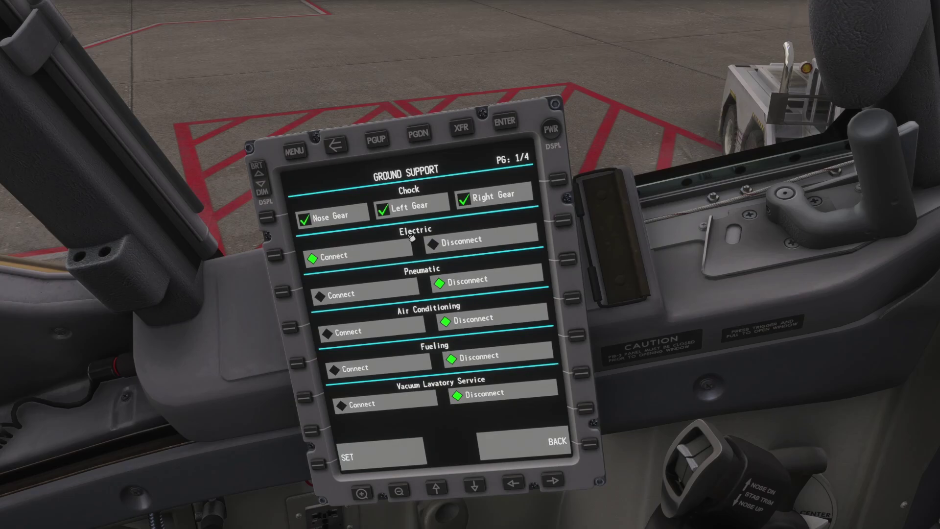
left_click(374, 460)
left_click(343, 150)
- Show the EFB's ACARS page with the SimBrief ID, then switch to SimBrief in Chrome
left_click(495, 190)
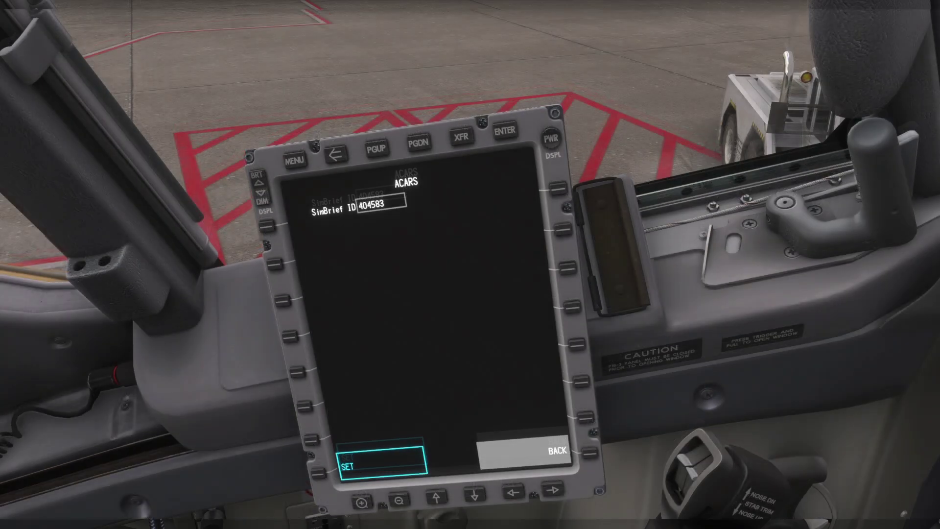
key("alt+Tab")
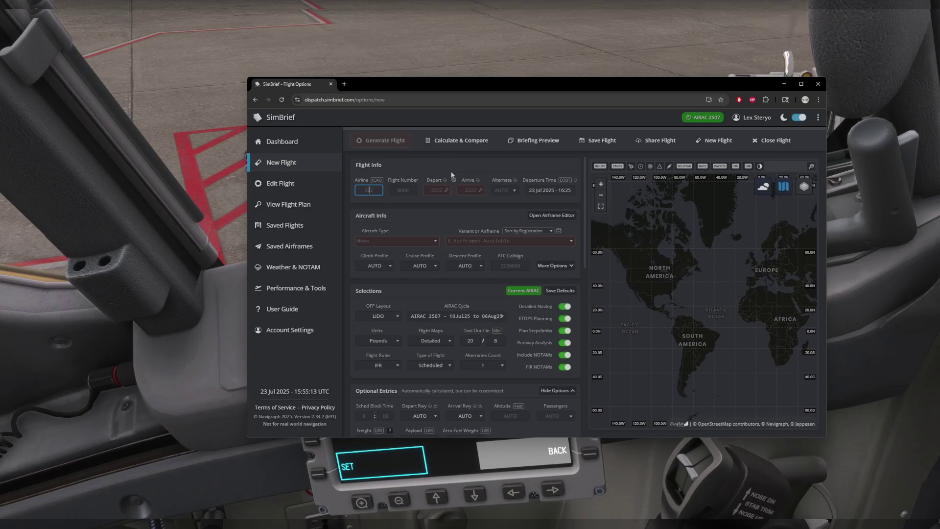
- Start a new SimBrief flight with DAL as the airline
left_click(278, 332)
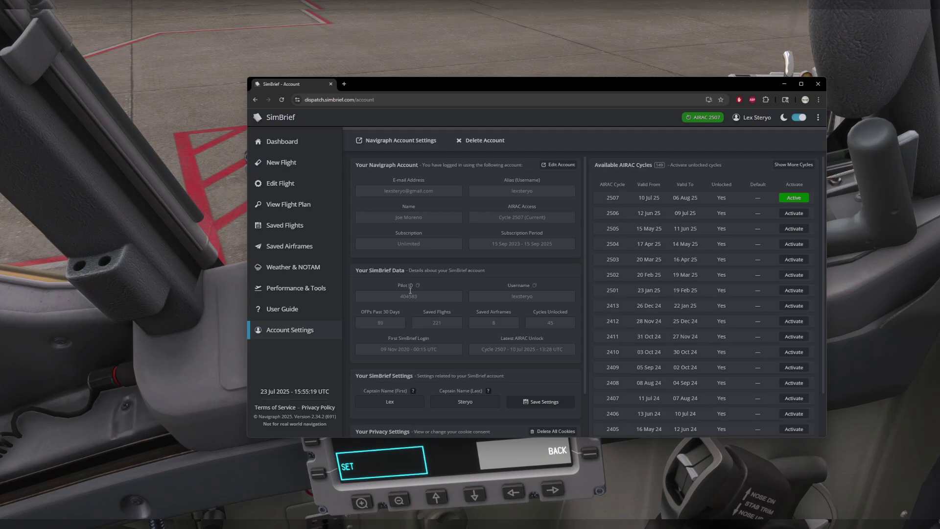
left_click(287, 169)
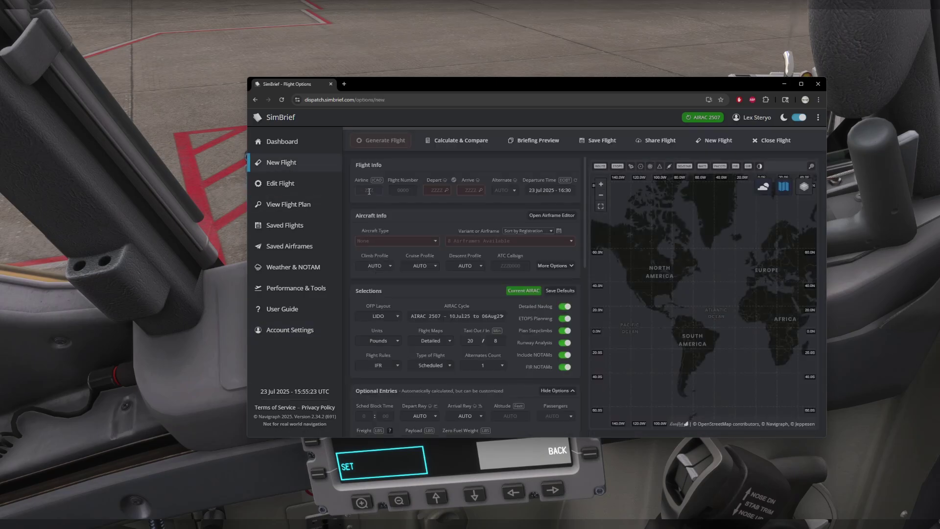
left_click(370, 191)
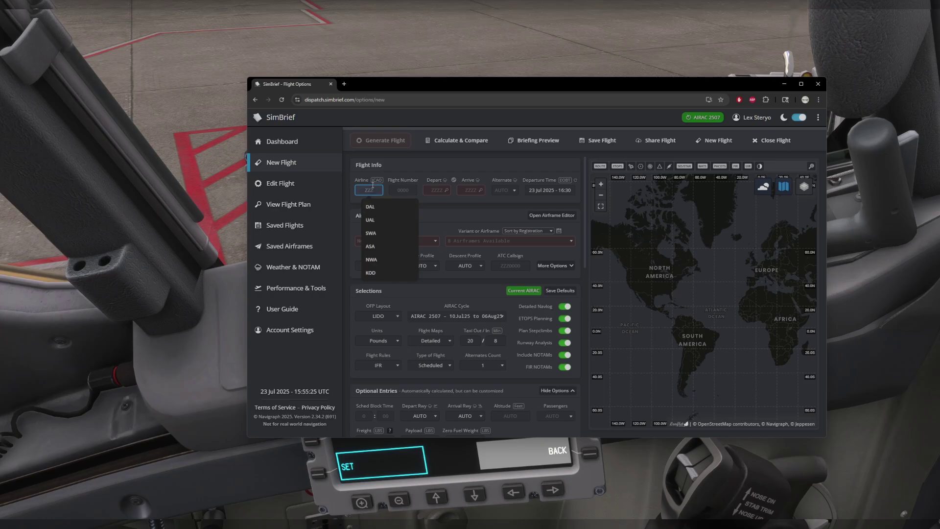
left_click(370, 207)
- Enter flight number 516, departure KMSP and arrival KORD
left_click(397, 190)
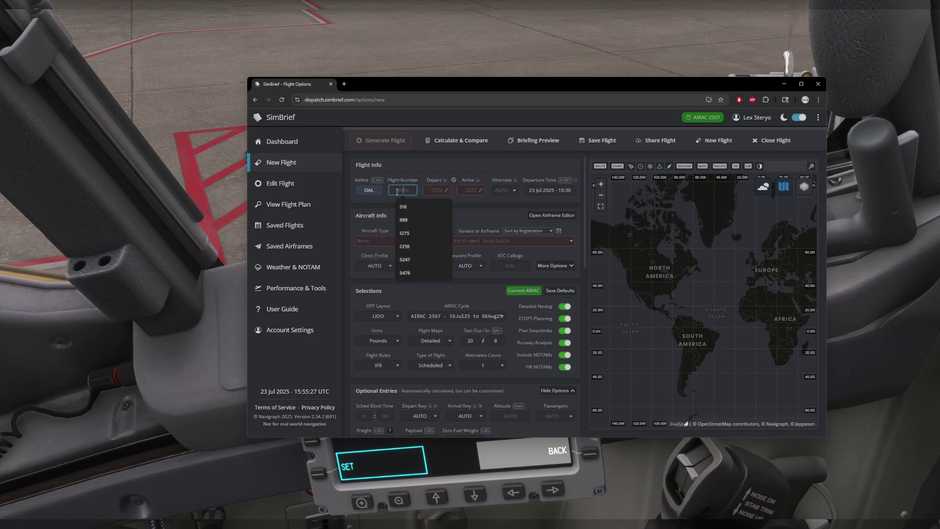
type("516")
key("Tab")
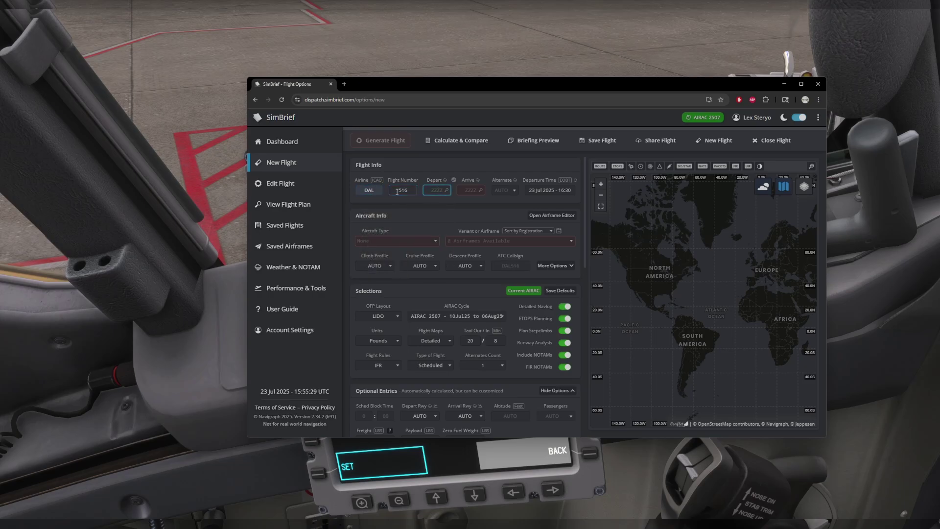
type("KMSP")
key("Tab")
type("KORD")
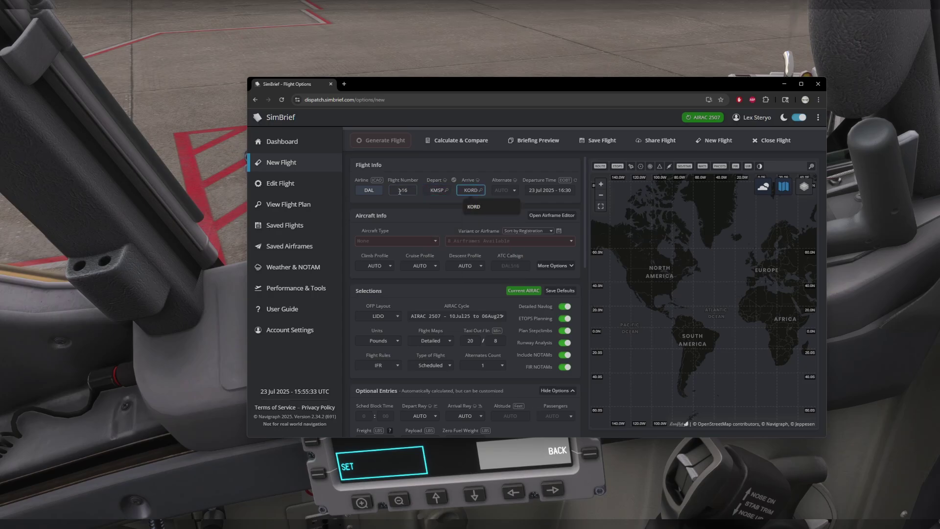
key("Tab")
left_click(401, 240)
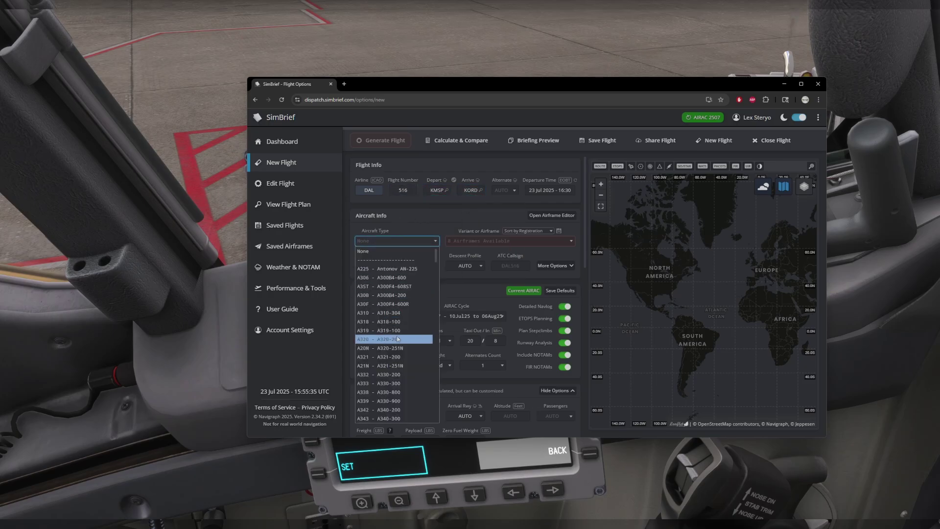
- Choose B38M - B737 MAX 8 with the iFly (MSFS) LEAP-1B28 airframe
scroll(402, 319, "down", 10)
scroll(403, 321, "down", 3)
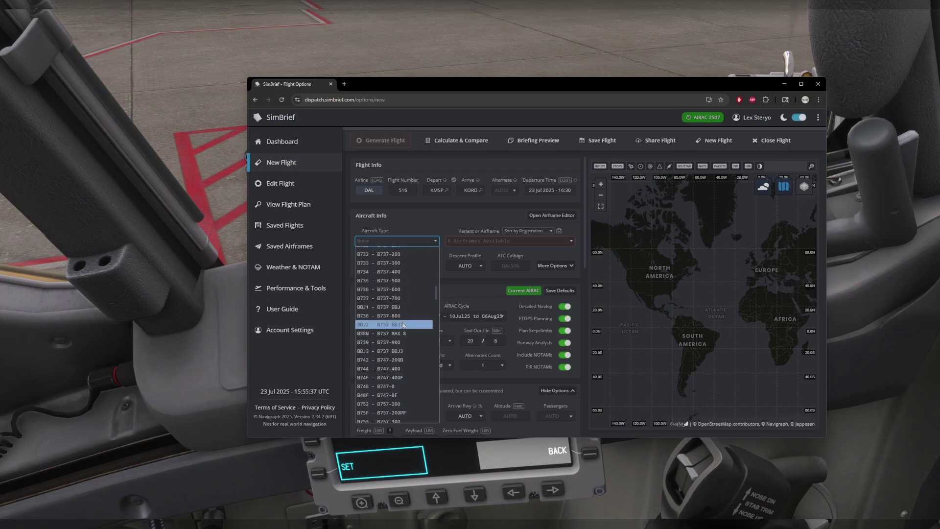
left_click(408, 334)
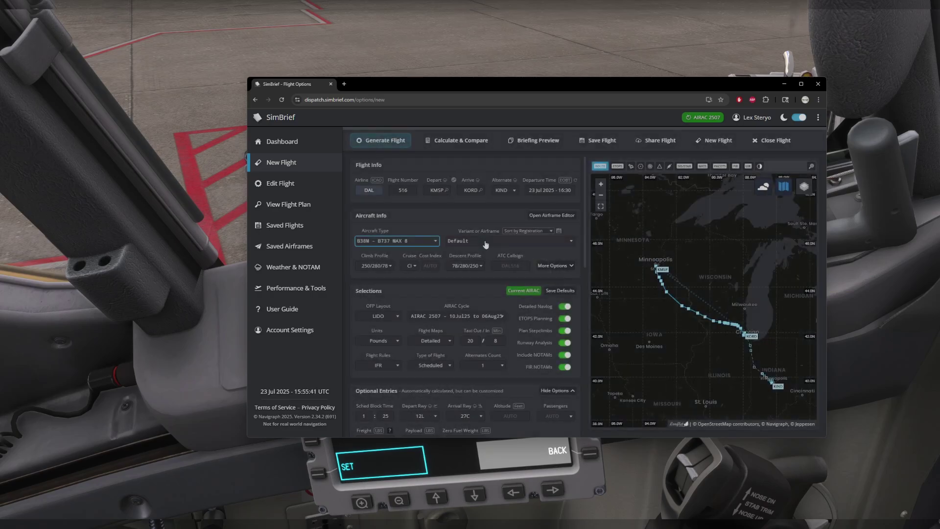
left_click(484, 241)
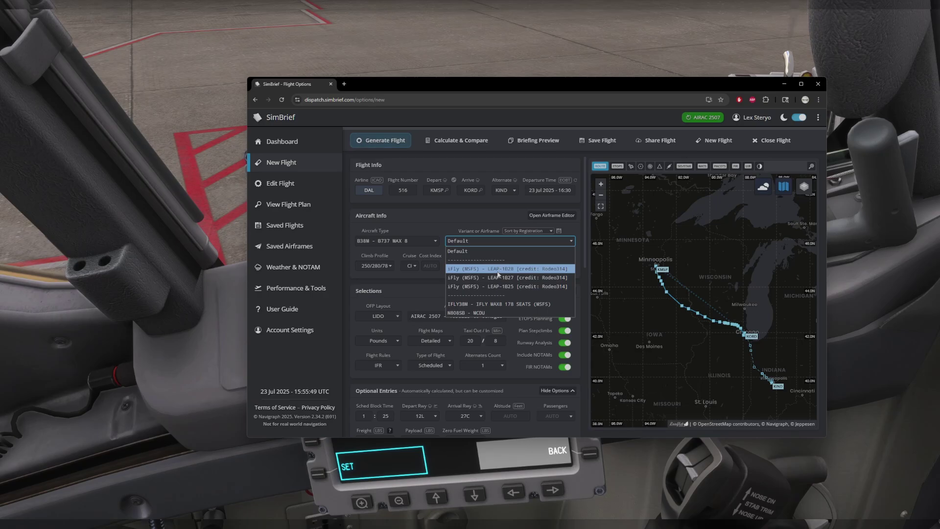
left_click(499, 270)
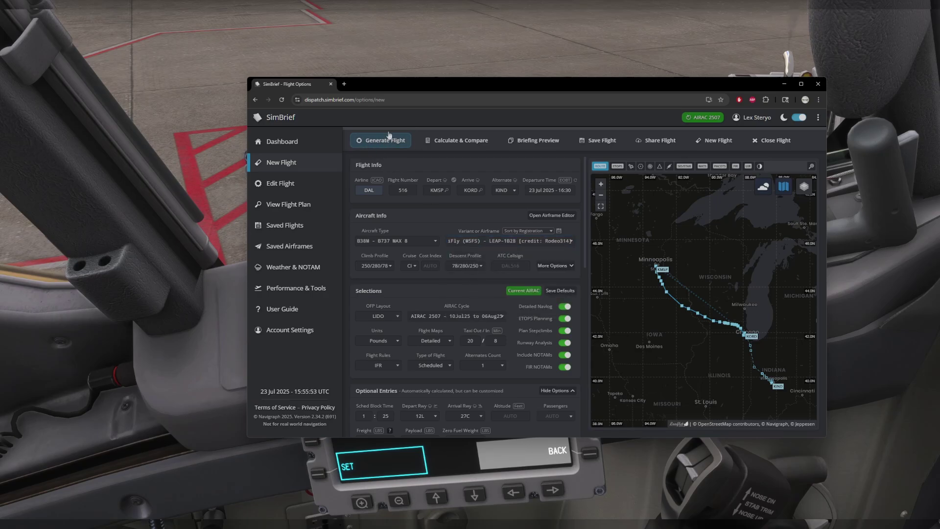
- Generate the DAL516 KMSP–KORD briefing and return to the simulator's EFB
left_click(391, 142)
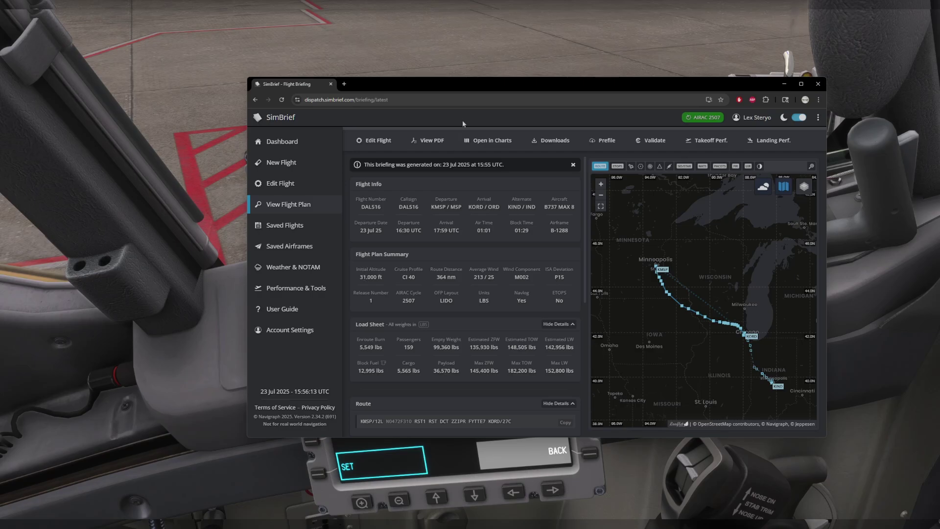
key("alt+Tab")
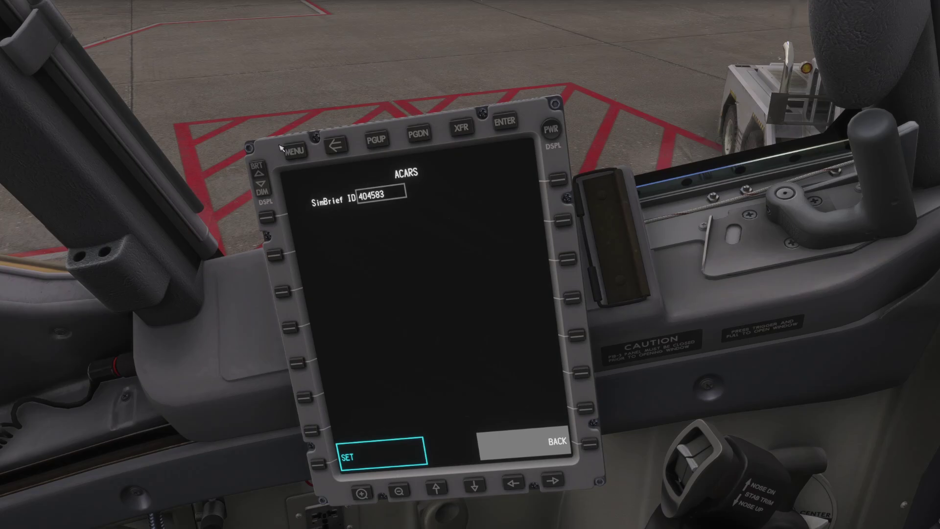
- Recheck the Ground Support page, then return to the EFB main menu
left_click(338, 146)
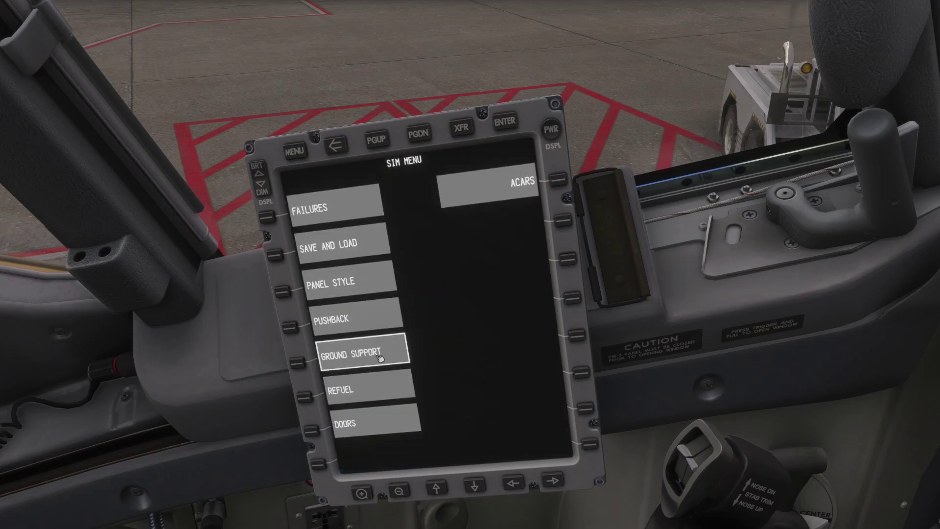
left_click(381, 358)
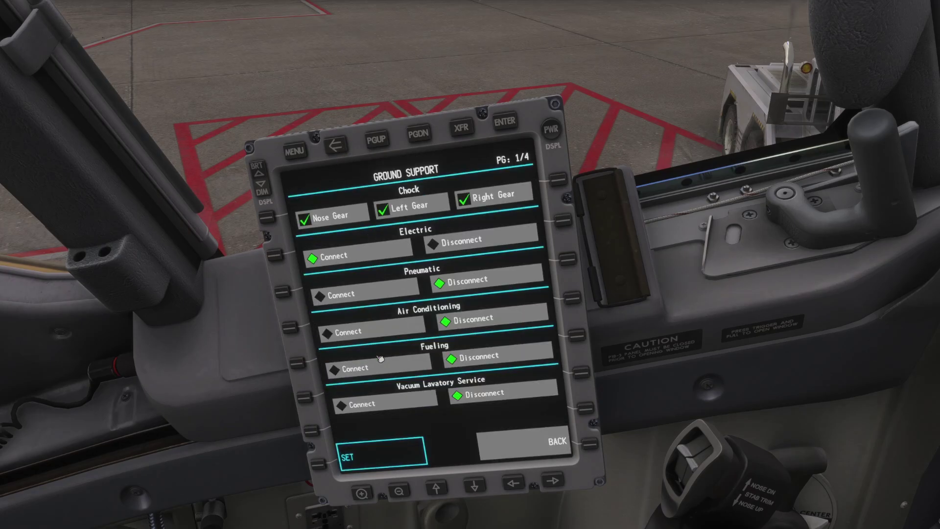
left_click(302, 155)
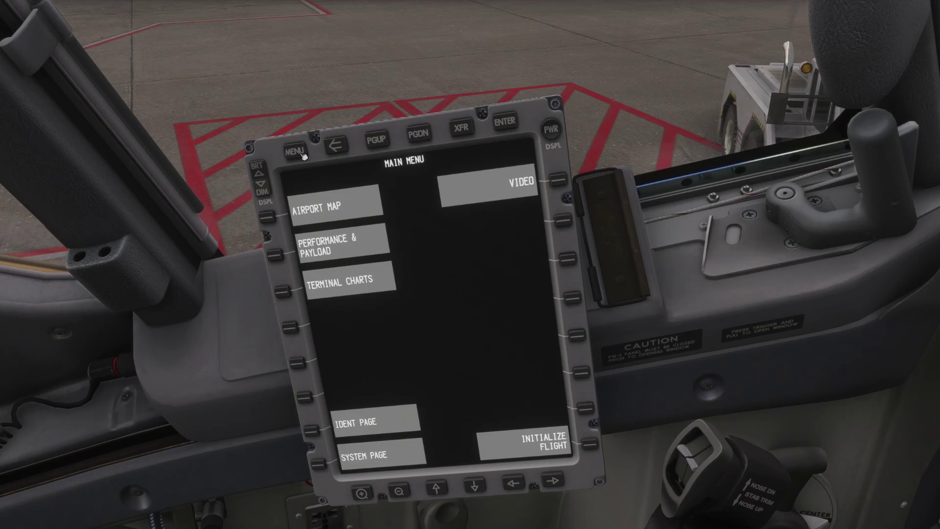
- Open Weight & Balance and fetch the SimBrief plan into a Briefing Panel beside it
left_click(342, 251)
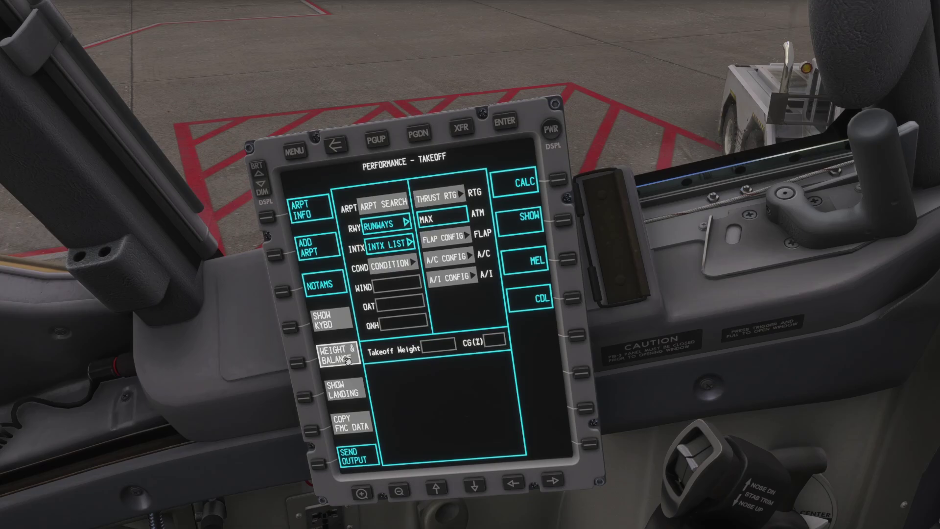
left_click(347, 360)
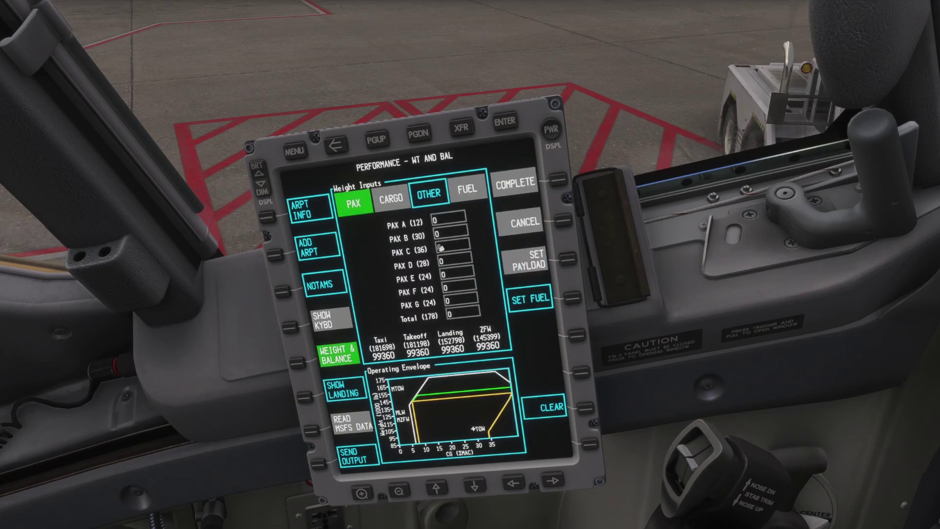
mouse_move(544, 33)
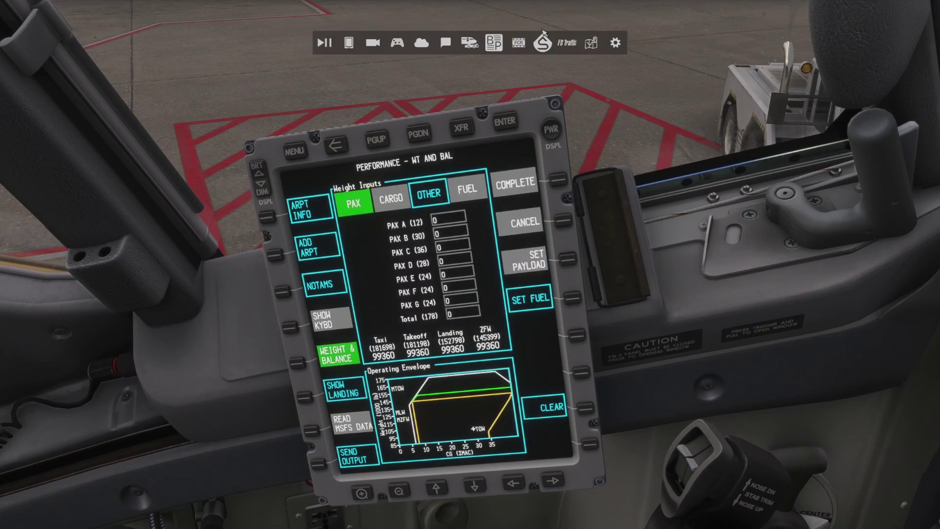
left_click(500, 45)
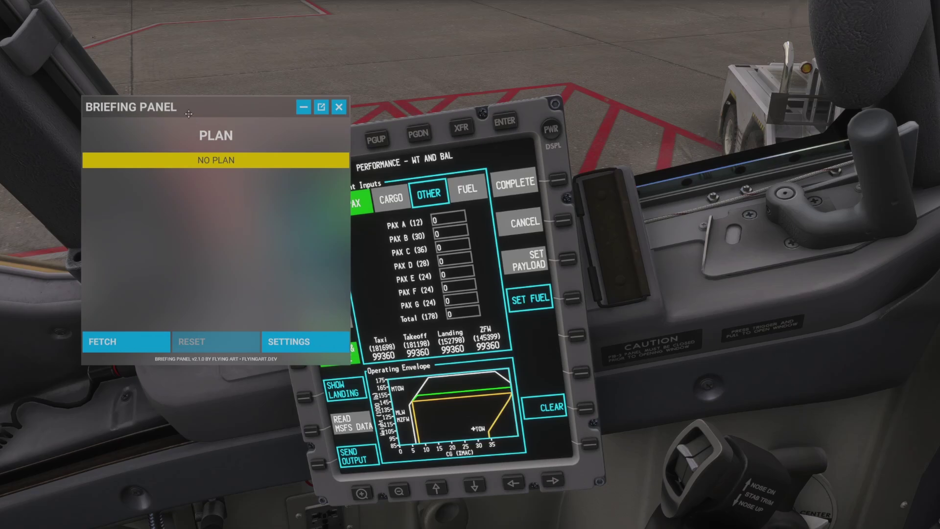
left_click_drag(188, 113, 126, 195)
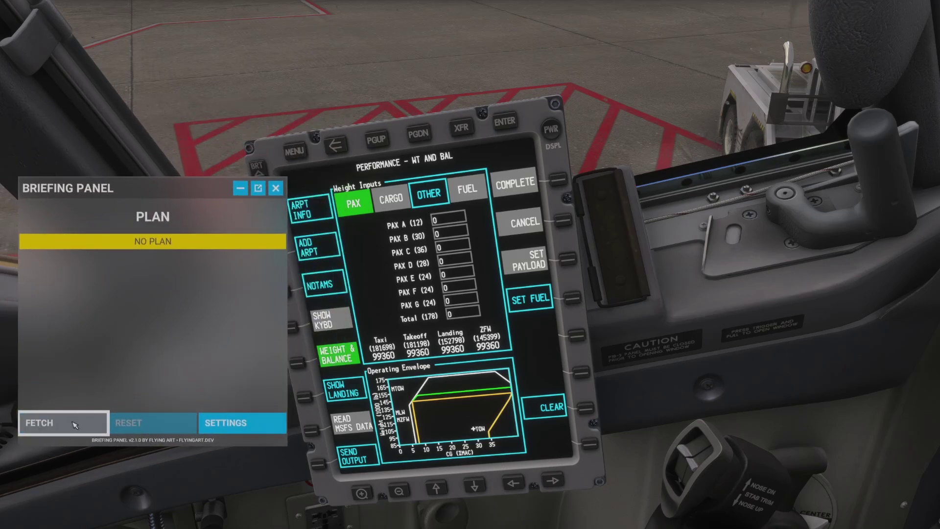
left_click(75, 425)
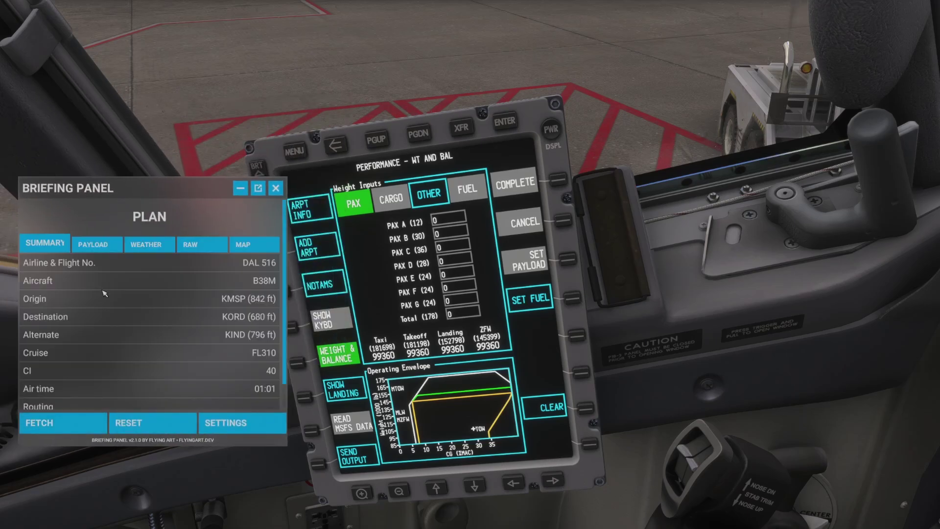
scroll(121, 307, "down", 1)
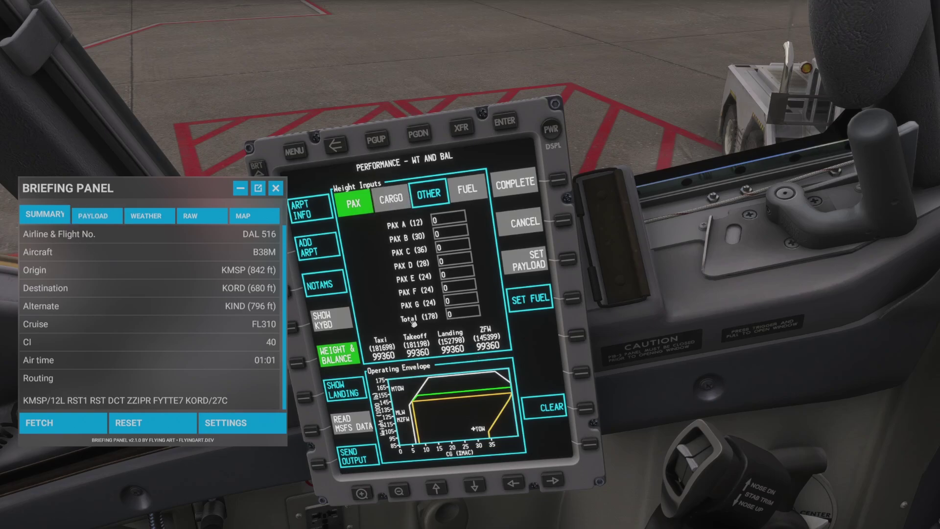
- Enter the plan's passenger total (159) from the Briefing Panel payload figures
left_click(91, 218)
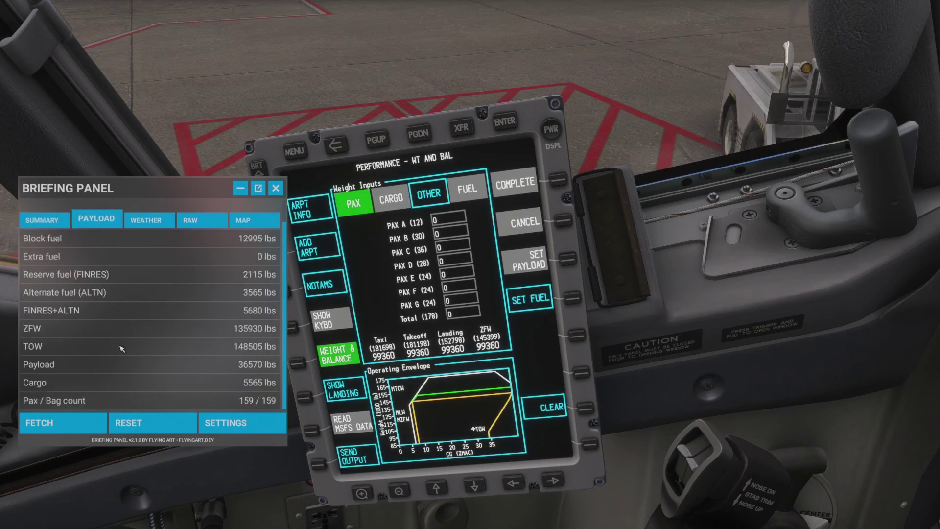
left_click(463, 313)
left_click(344, 412)
left_click(375, 425)
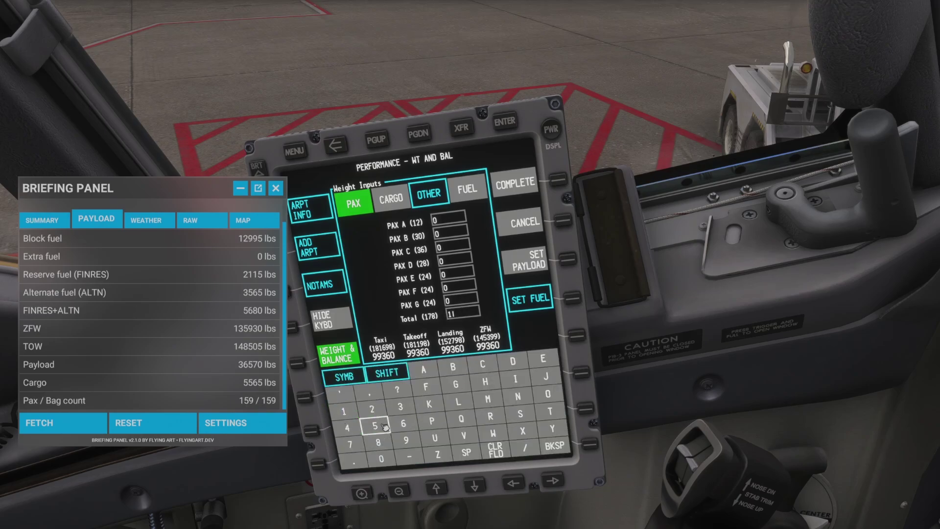
left_click(406, 440)
left_click(344, 411)
- Set forward cargo to 2782 lb and aft cargo to 2781 lb
left_click(401, 201)
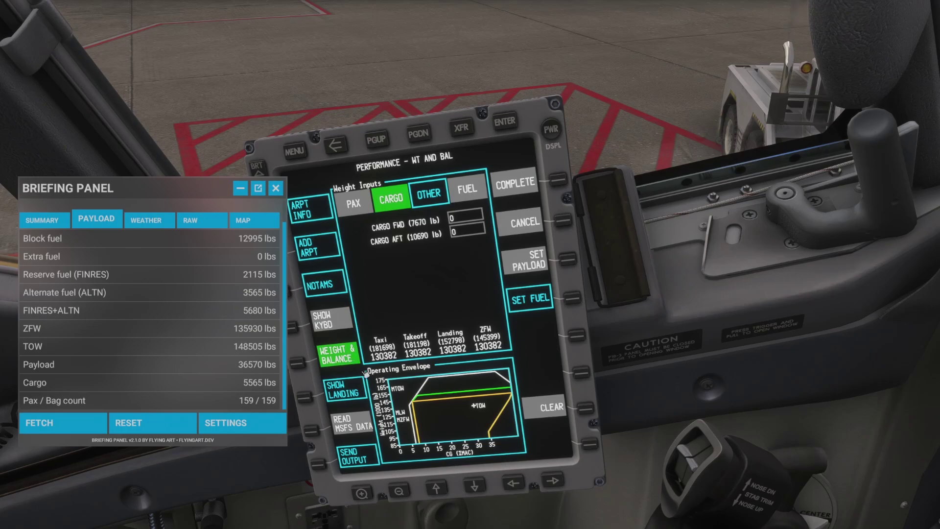
left_click(451, 223)
type("2781")
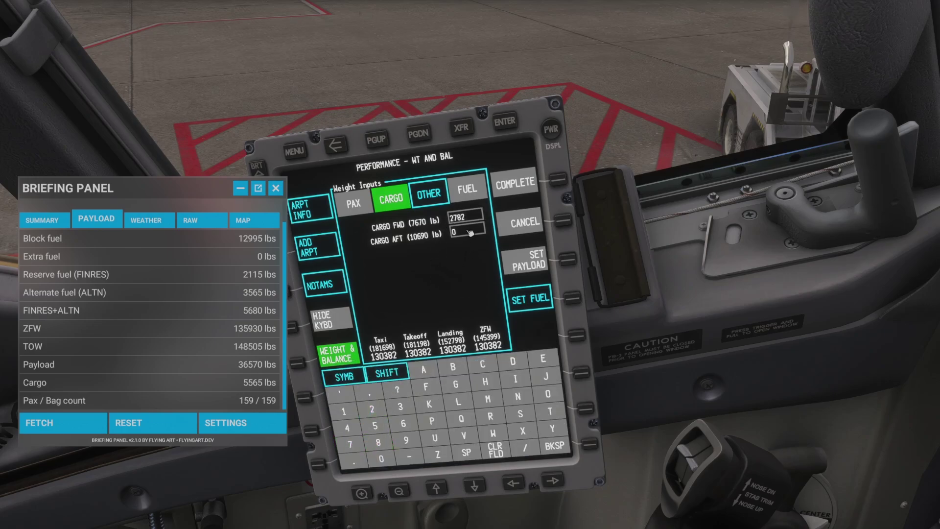
key("BackSpace")
type("2")
key("Tab")
type("2785")
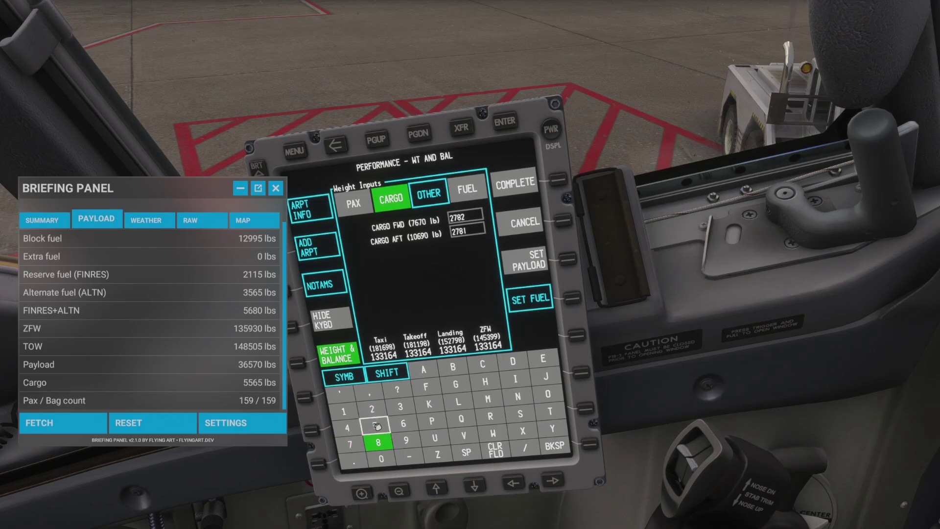
- Enter total fuel 12995, filling both main tanks with 6498 lb each
left_click(474, 195)
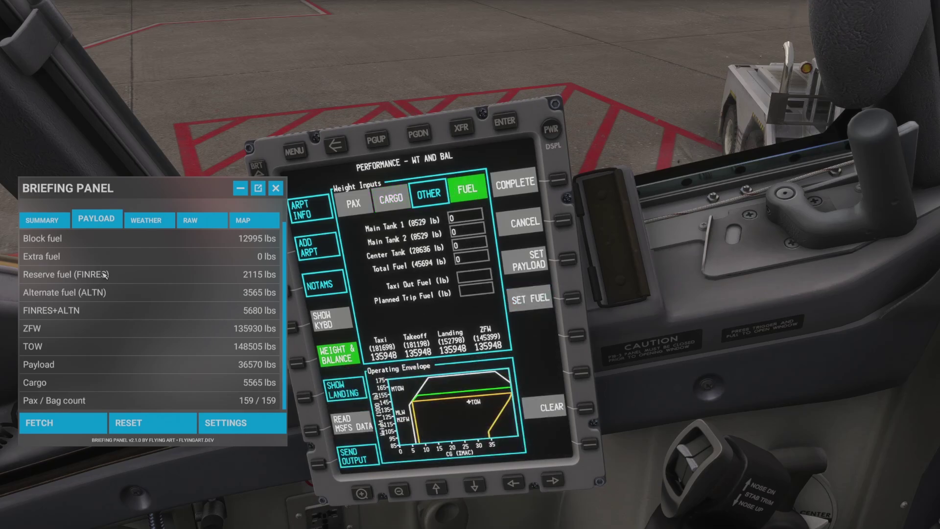
left_click(478, 291)
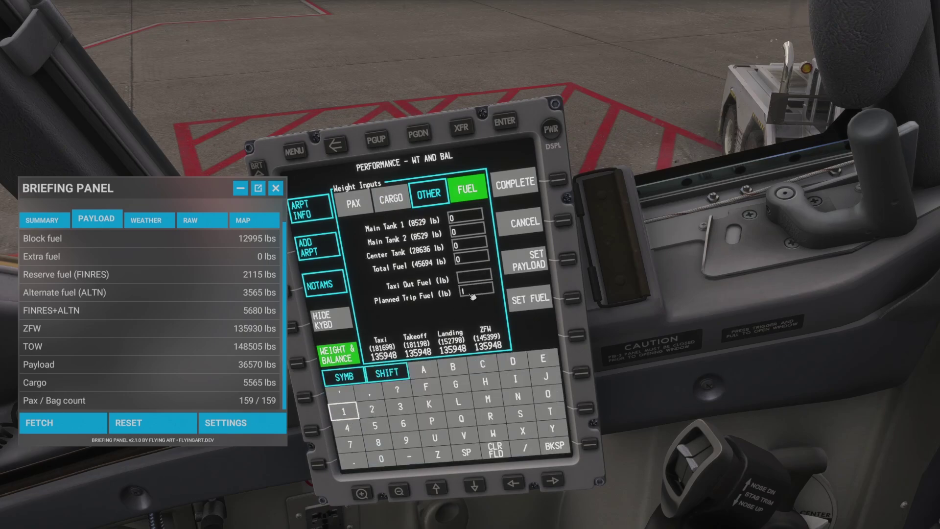
left_click(470, 257)
left_click(344, 412)
left_click(406, 440)
left_click(406, 440)
left_click(376, 426)
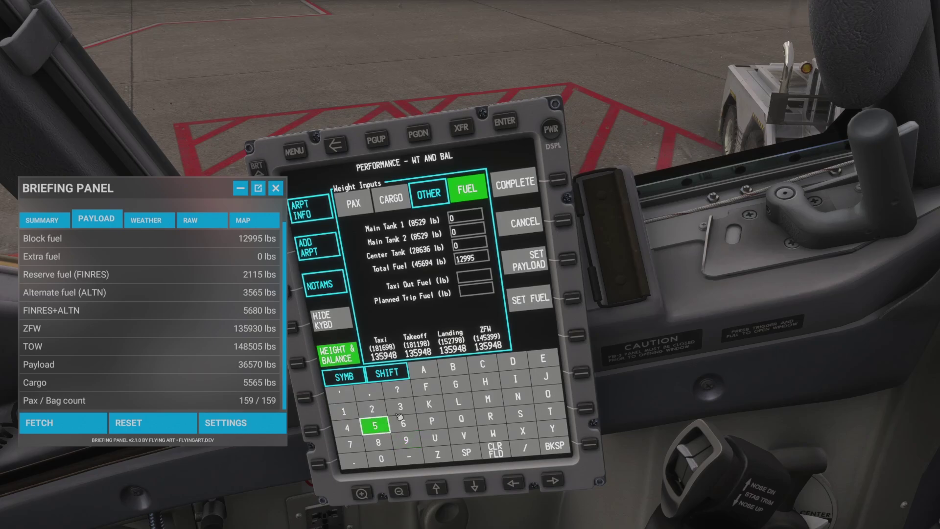
left_click(479, 278)
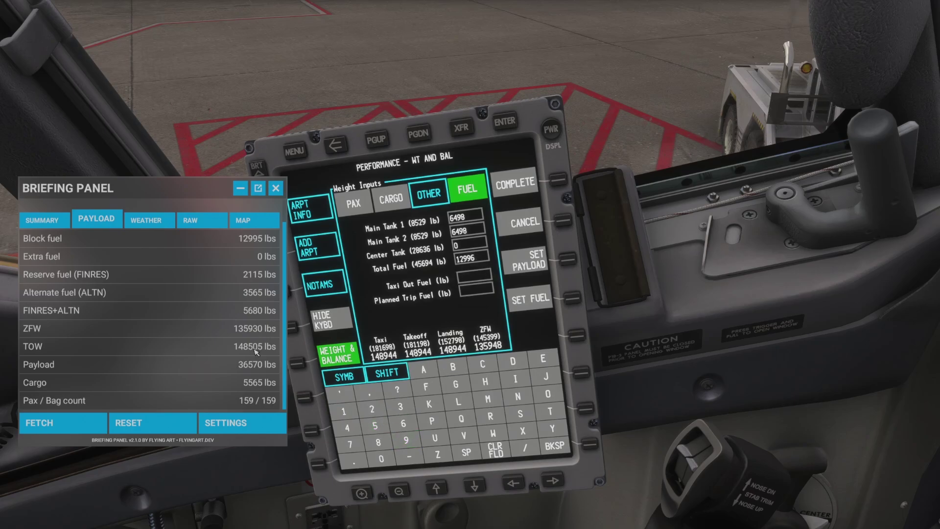
- Check the raw OFP and set taxi-out fuel to 420 lb
left_click(202, 221)
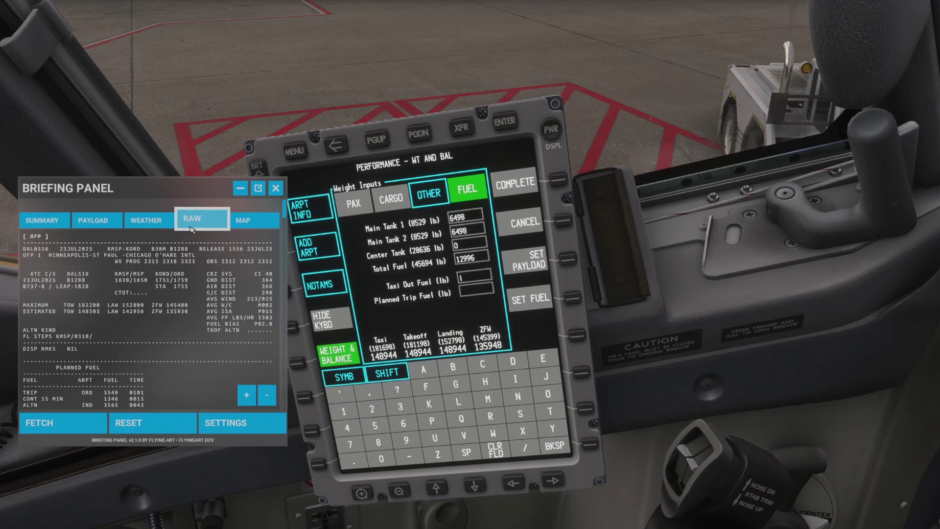
scroll(129, 376, "down", 3)
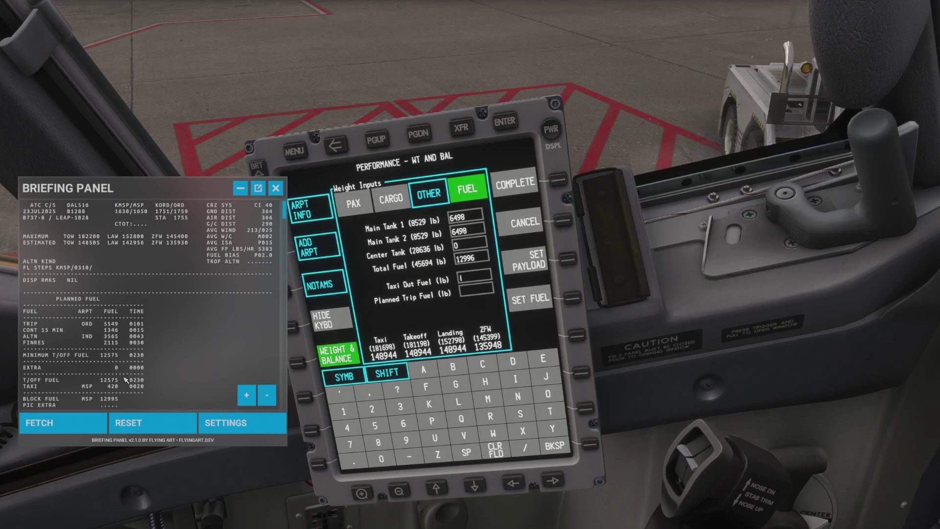
scroll(47, 371, "down", 3)
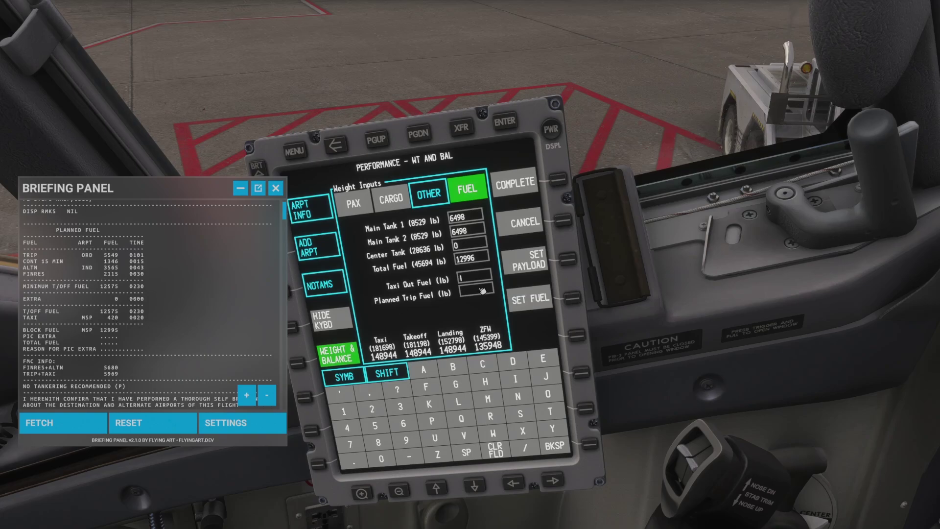
left_click(361, 424)
left_click(372, 408)
left_click(382, 459)
left_click(343, 411)
key("BackSpace")
- Set planned trip fuel to 5549 lb
left_click(476, 290)
left_click(376, 425)
left_click(375, 425)
left_click(346, 430)
left_click(406, 440)
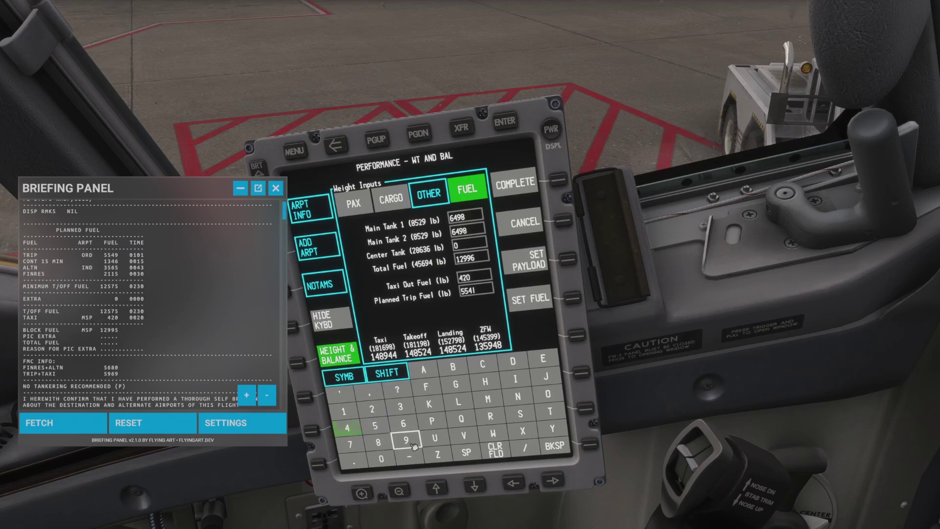
left_click(476, 320)
- Apply the OFP fuel and payload, complete weight and balance for a 148526 takeoff weight, then return to cockpit view
scroll(213, 332, "up", 3)
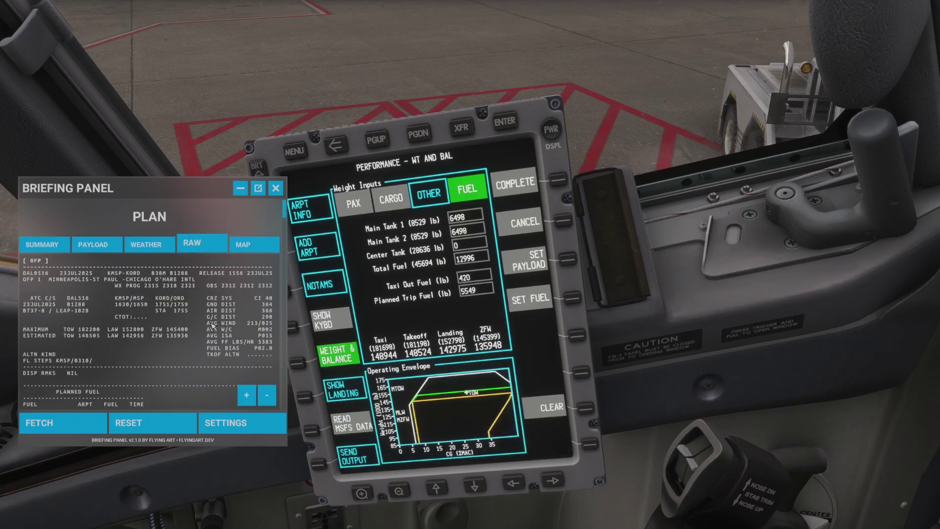
left_click(108, 249)
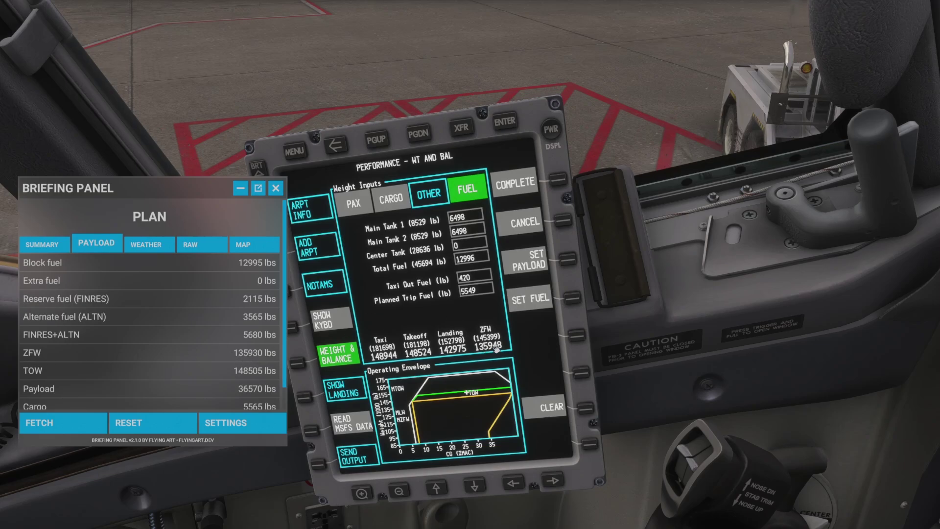
left_click(528, 300)
left_click(534, 257)
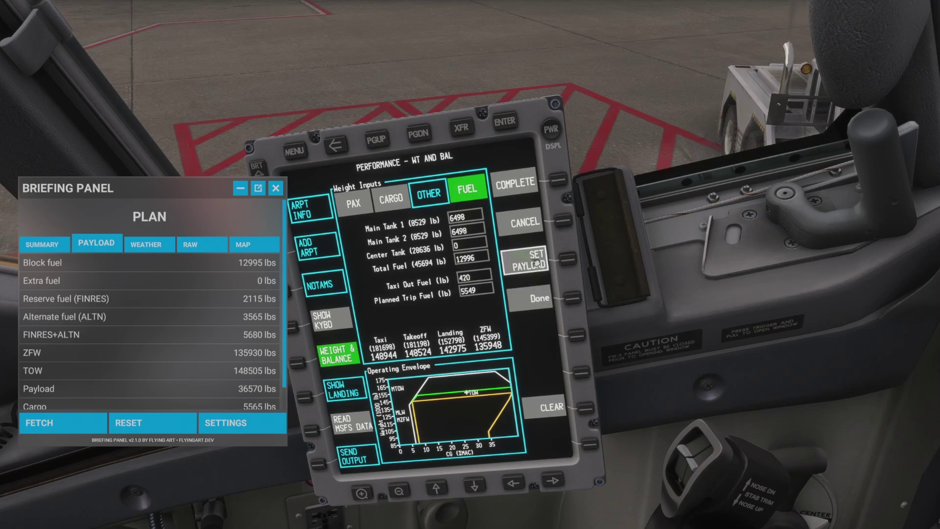
left_click(516, 191)
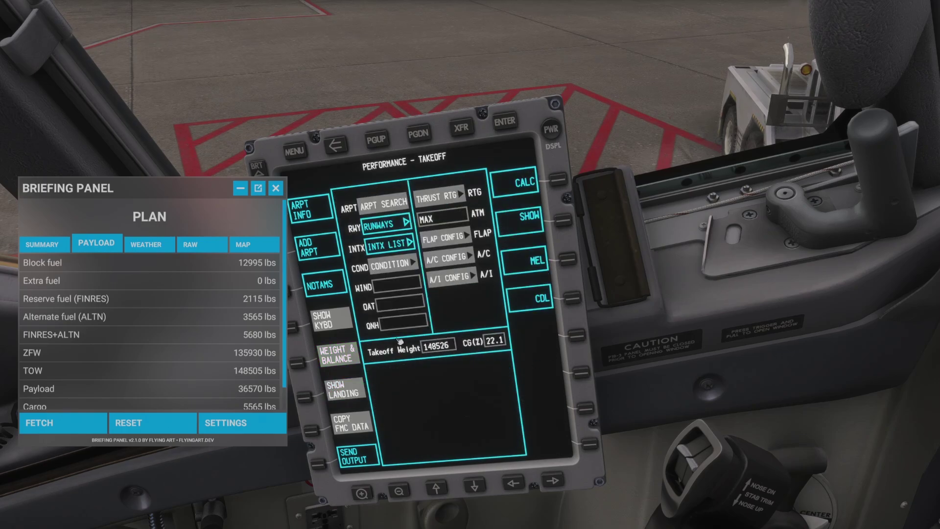
key("alt+1")
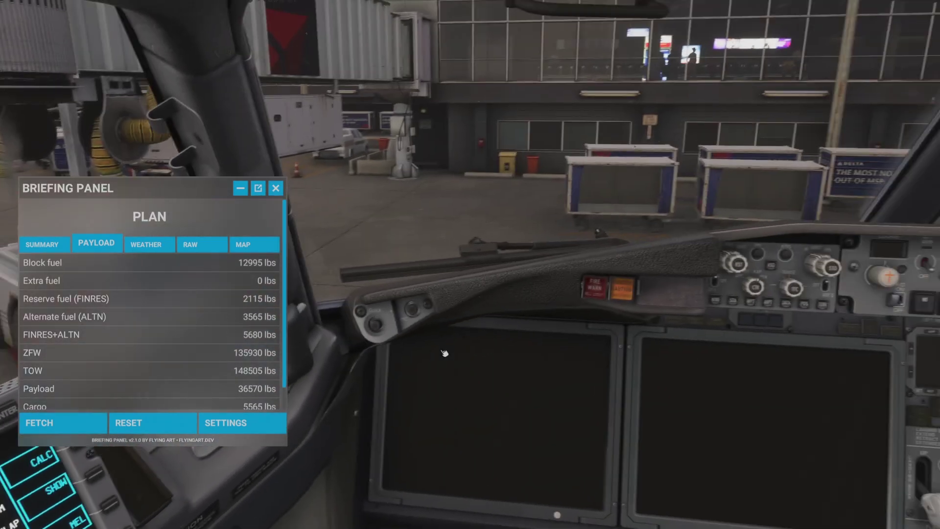